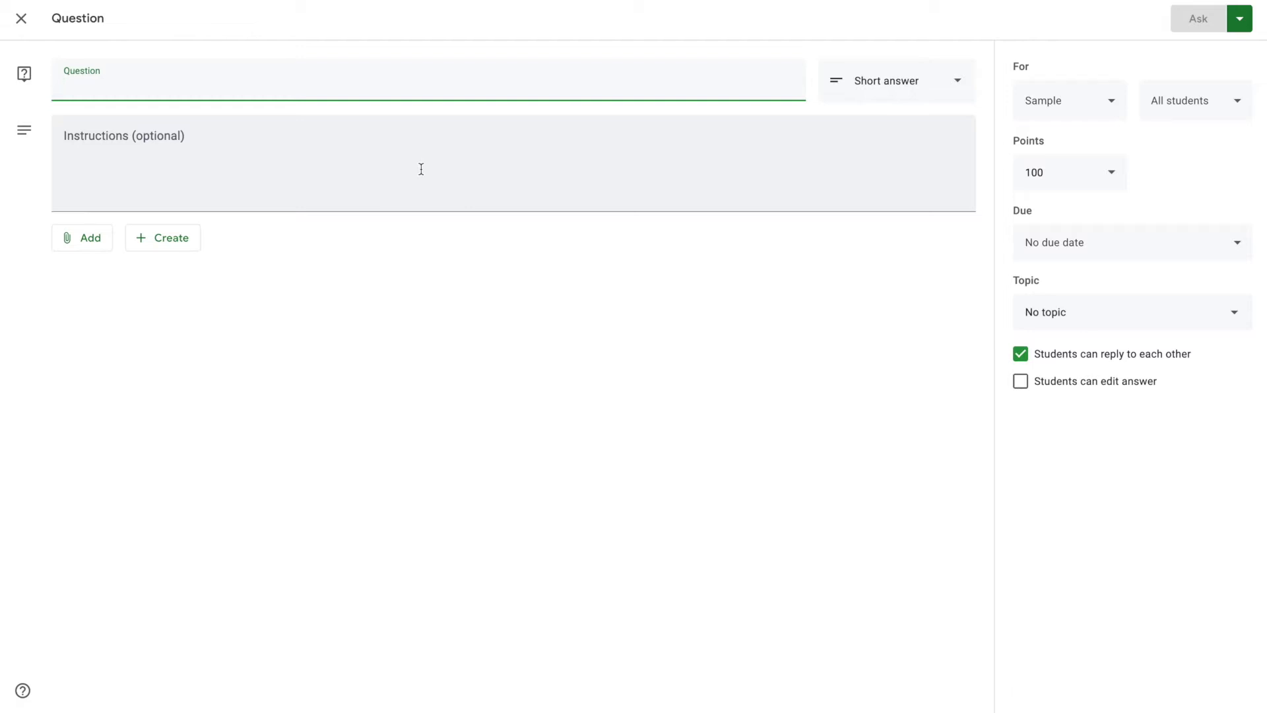
- Enter the question "How do you feel online learning has gone for you this week?" and assign it to the Today's Activities topic
click(877, 88)
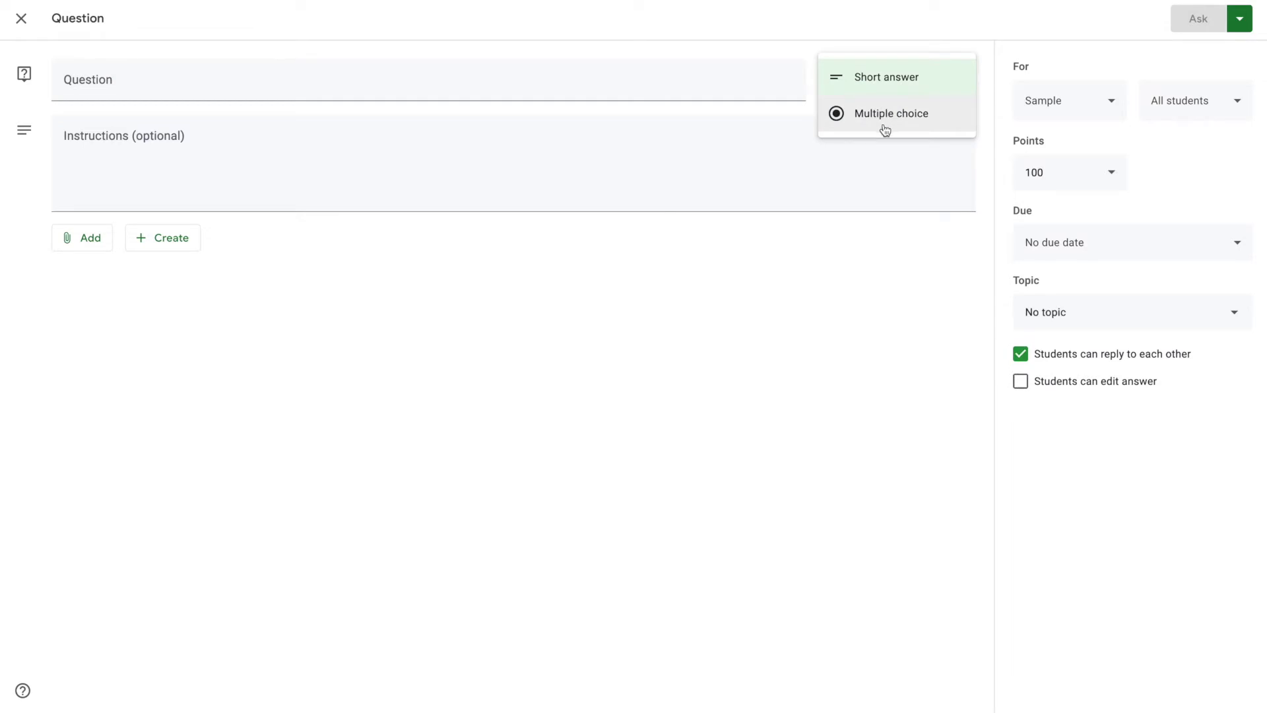
click(706, 76)
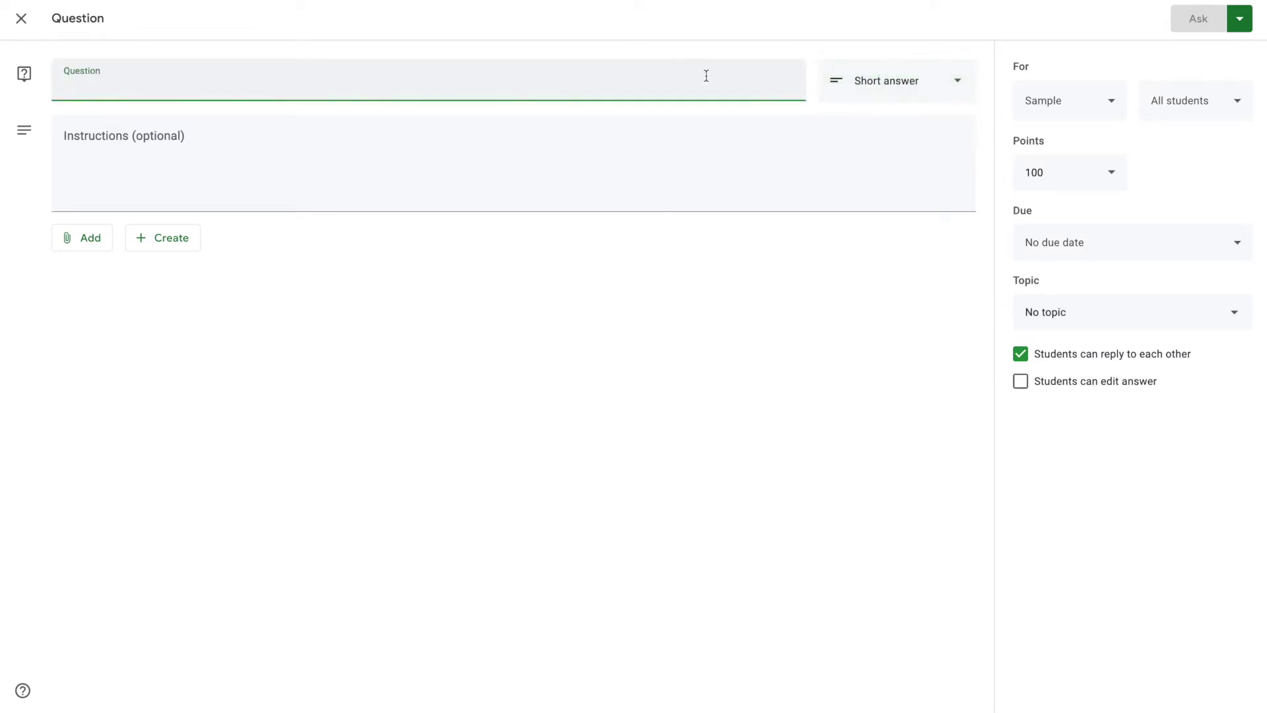
text(How do you feel online learning has gone for you this week?)
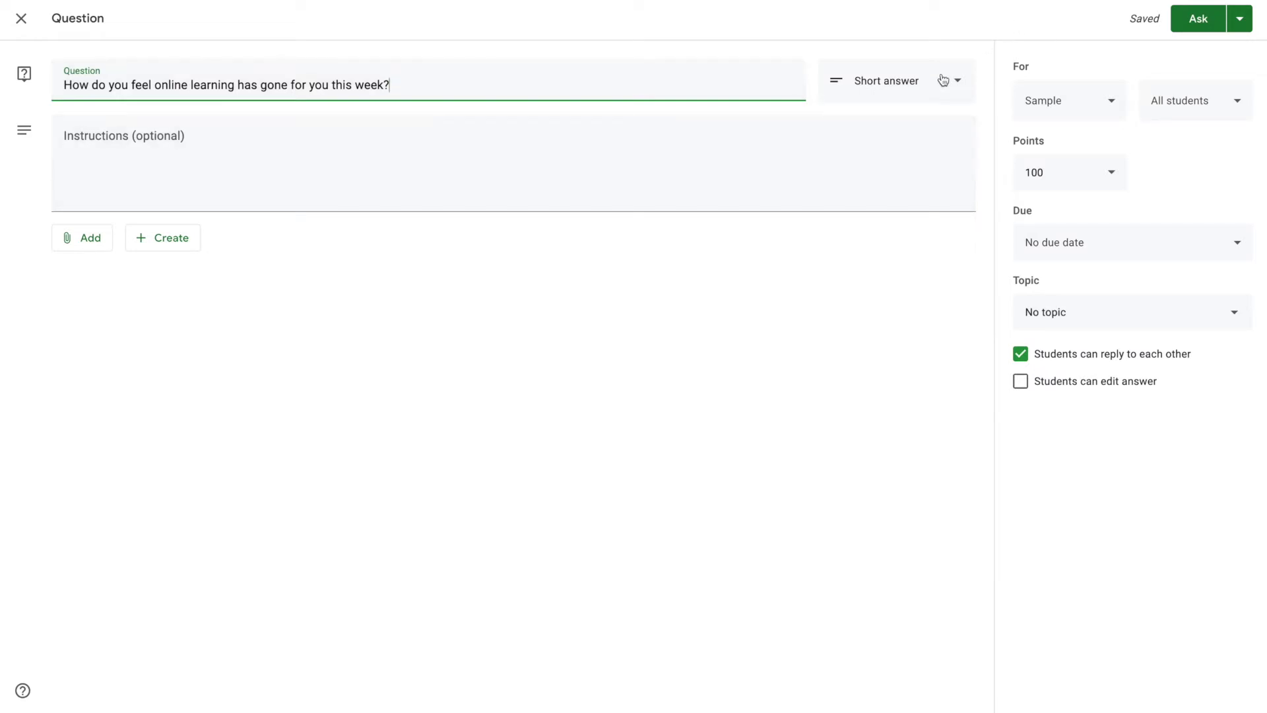
click(1073, 332)
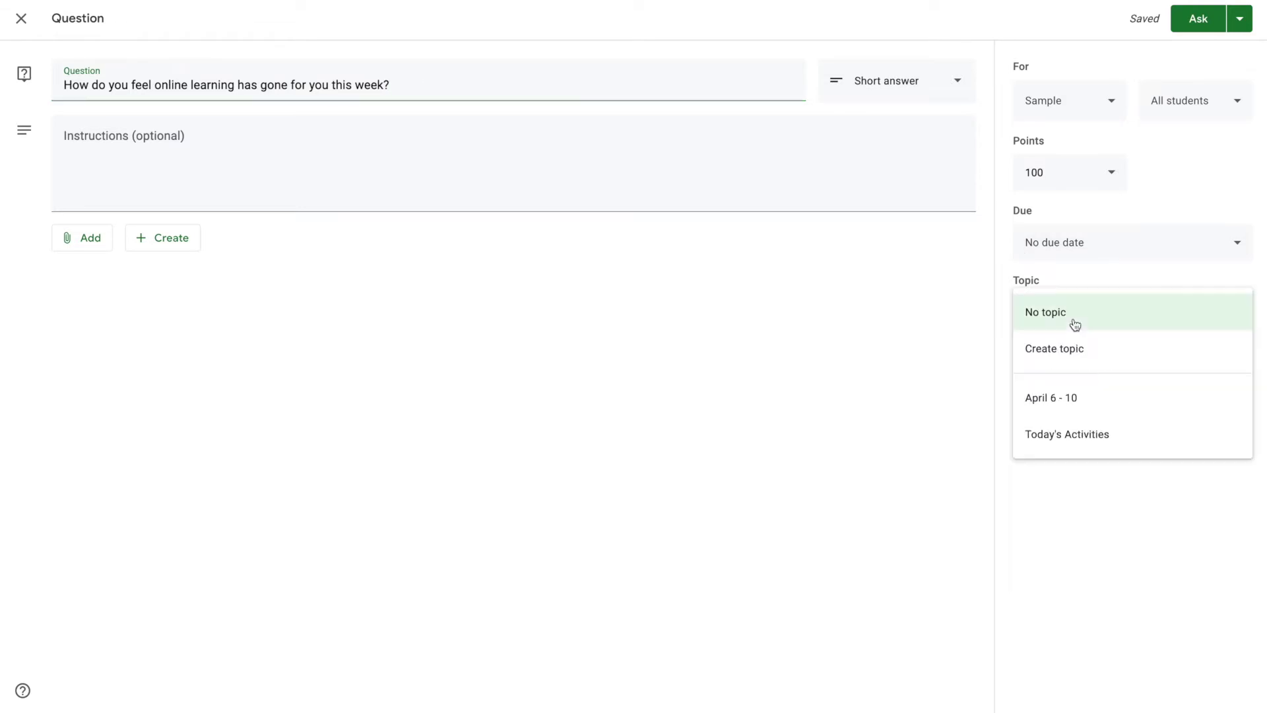
click(1076, 436)
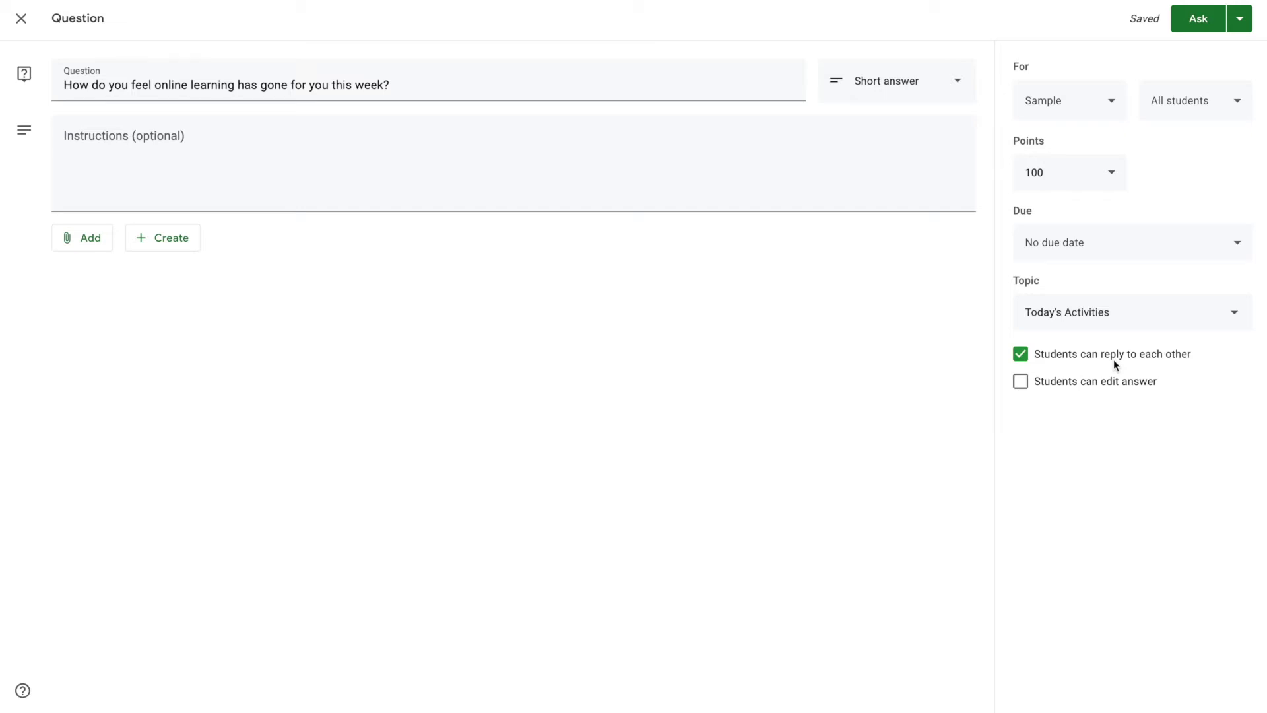
- Set the question's due date to Apr 9, 2020 at 11:59 PM
click(1098, 248)
click(1094, 295)
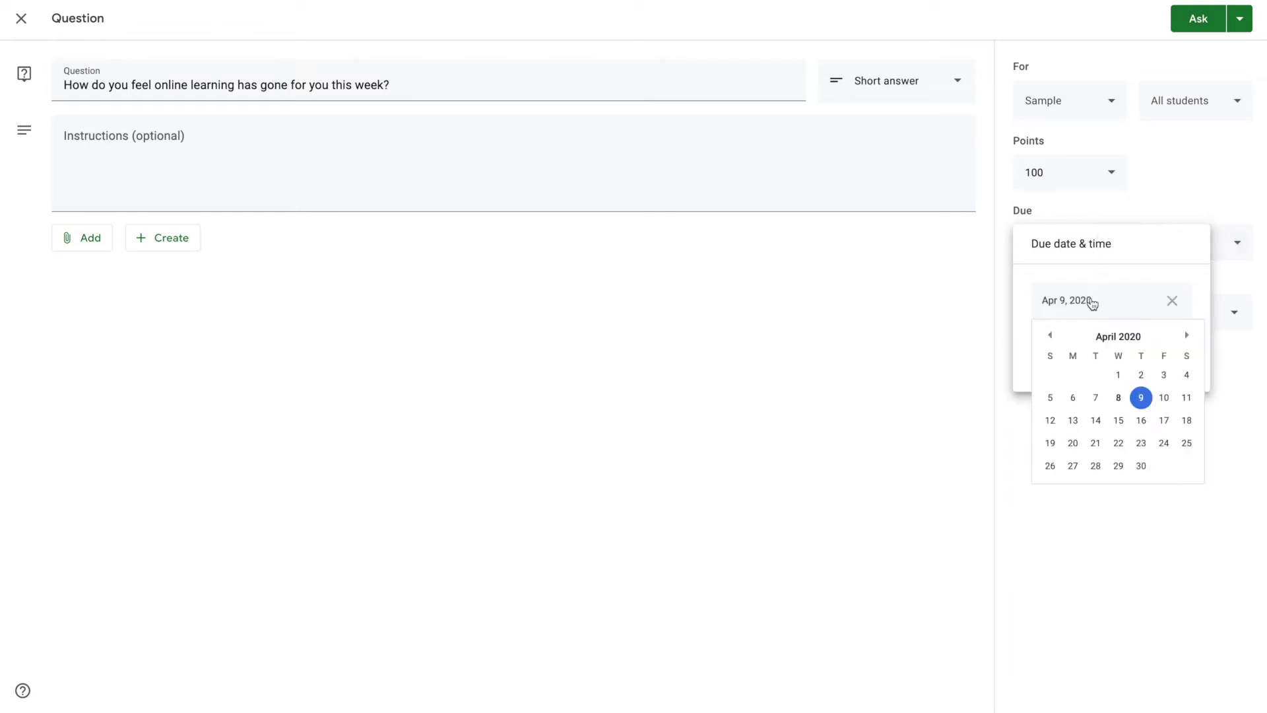
click(1143, 396)
click(1104, 358)
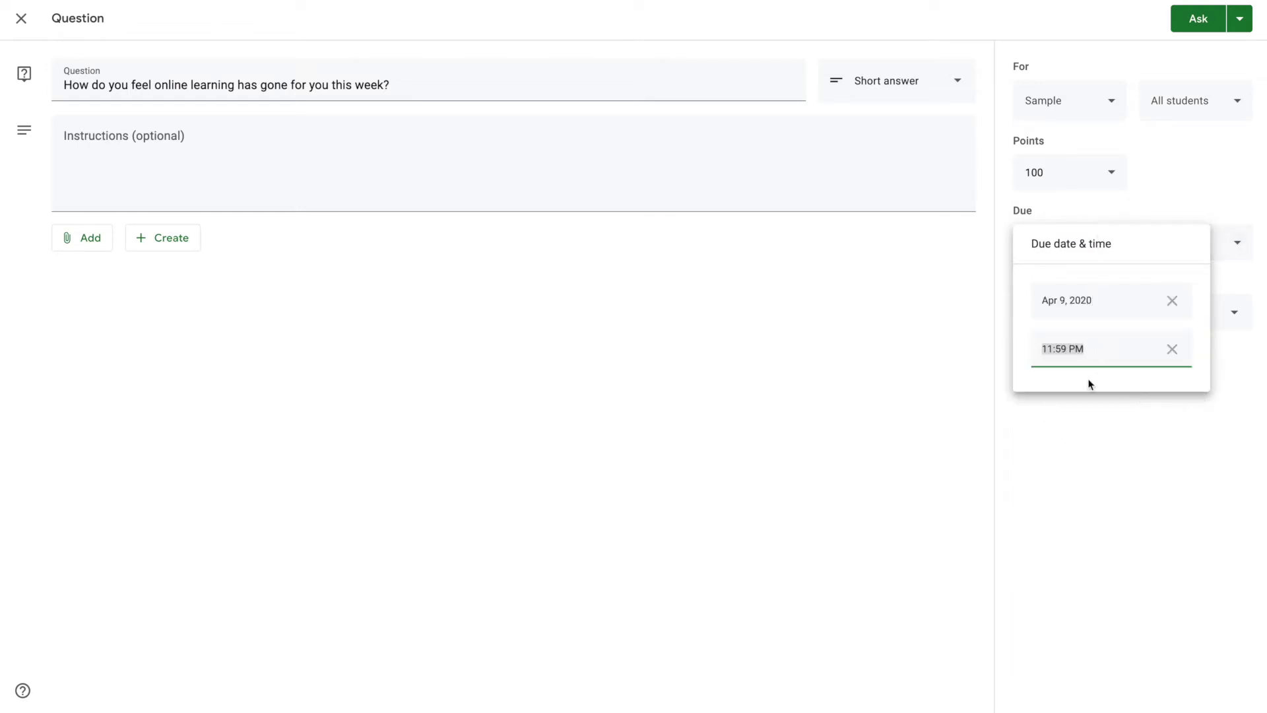
click(1087, 410)
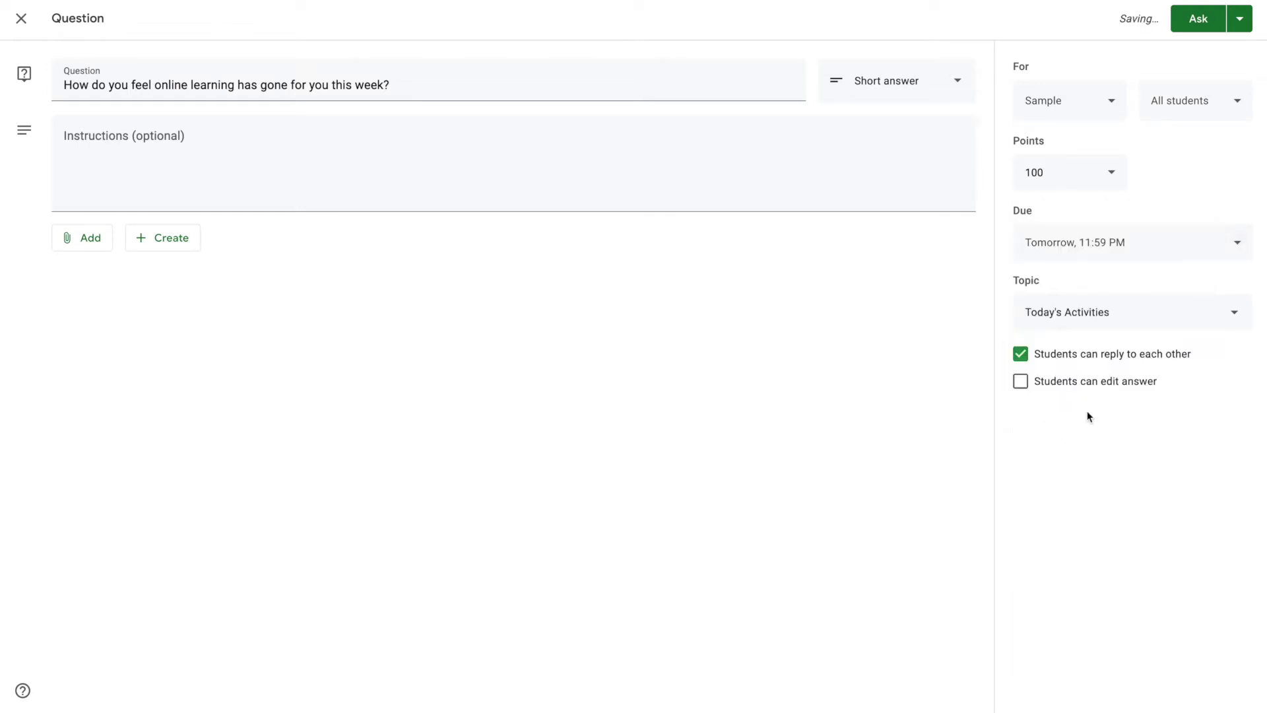
- Make the short answer question ungraded and post it to the class
click(1081, 173)
click(1064, 206)
click(1199, 20)
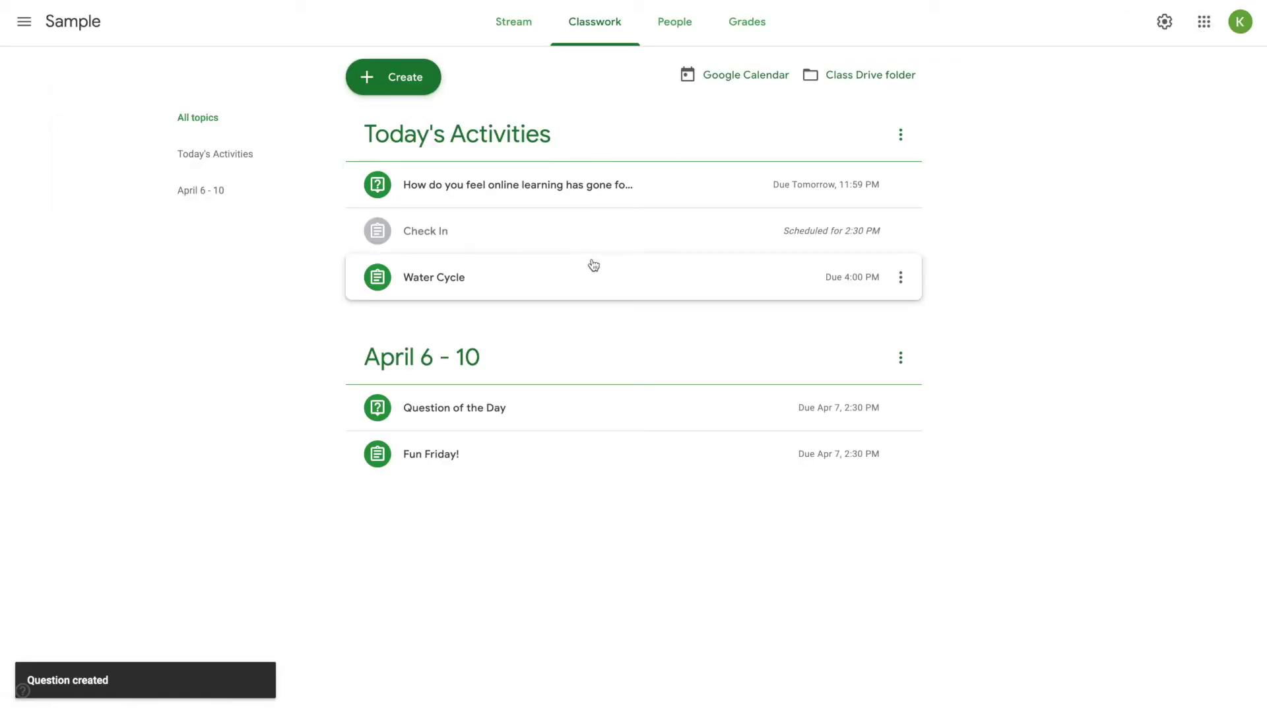
- Reuse the posted online learning question as the basis for a new question
click(411, 91)
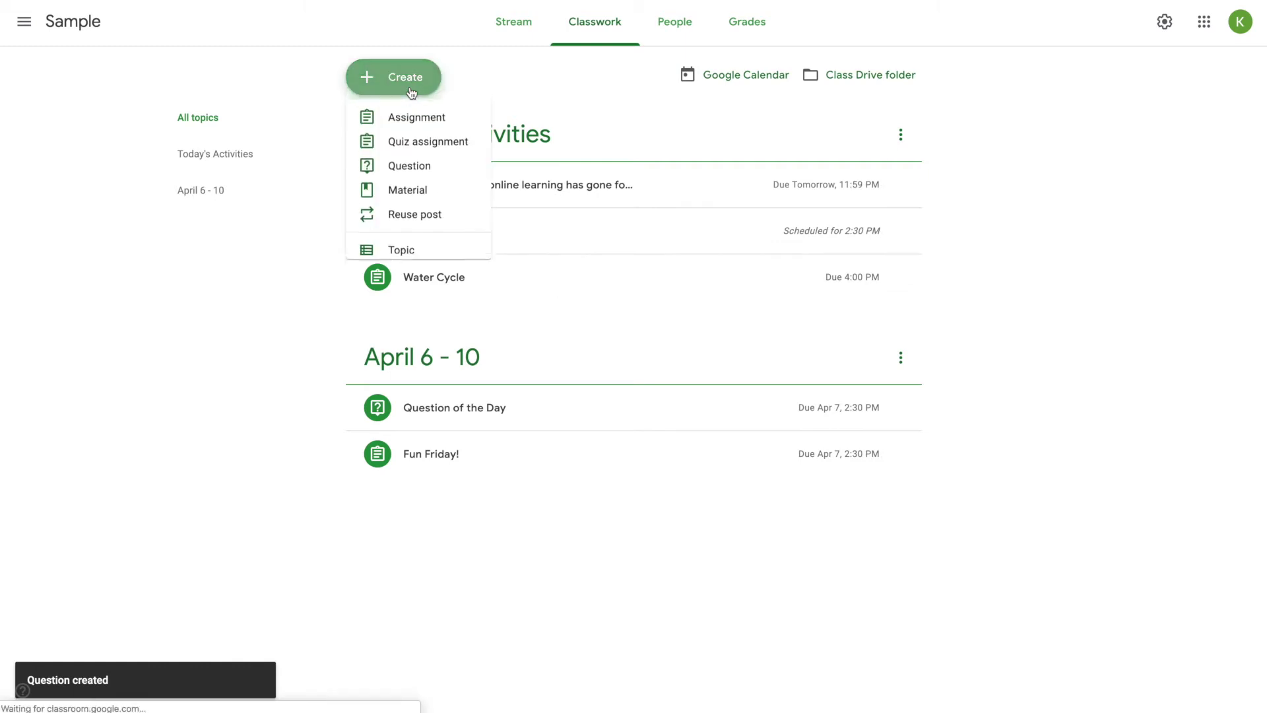
click(440, 223)
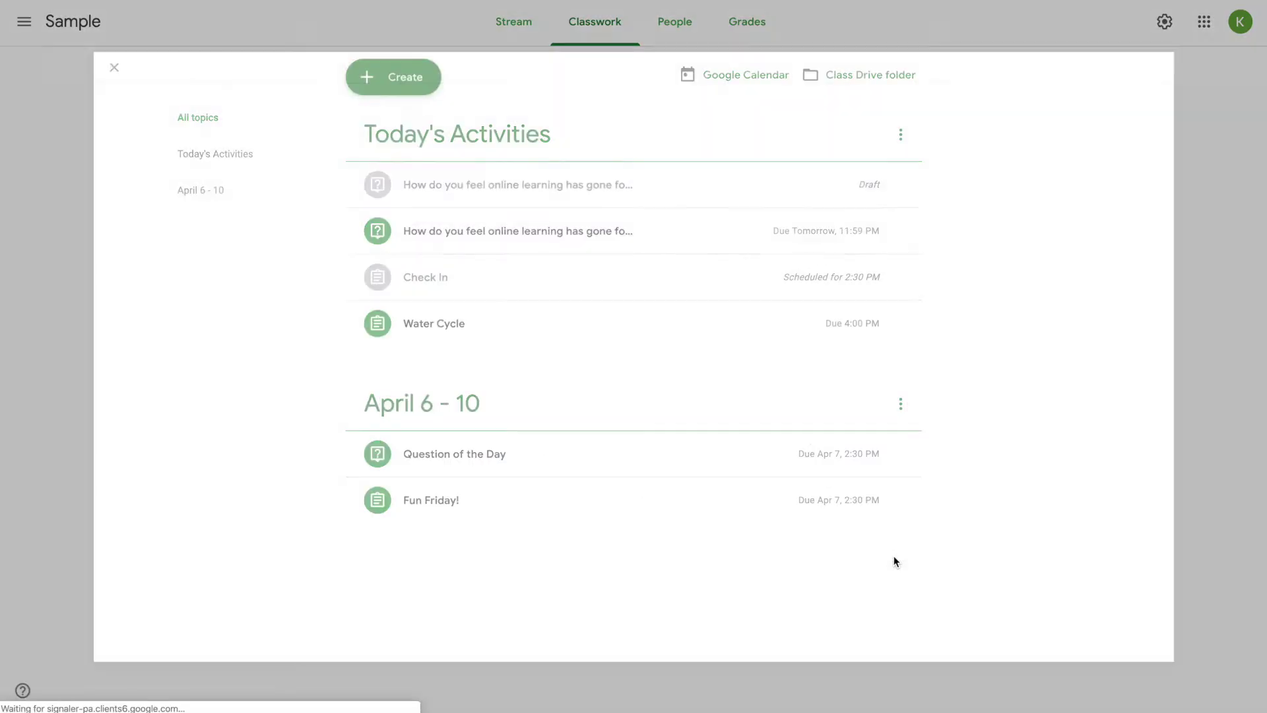
click(893, 554)
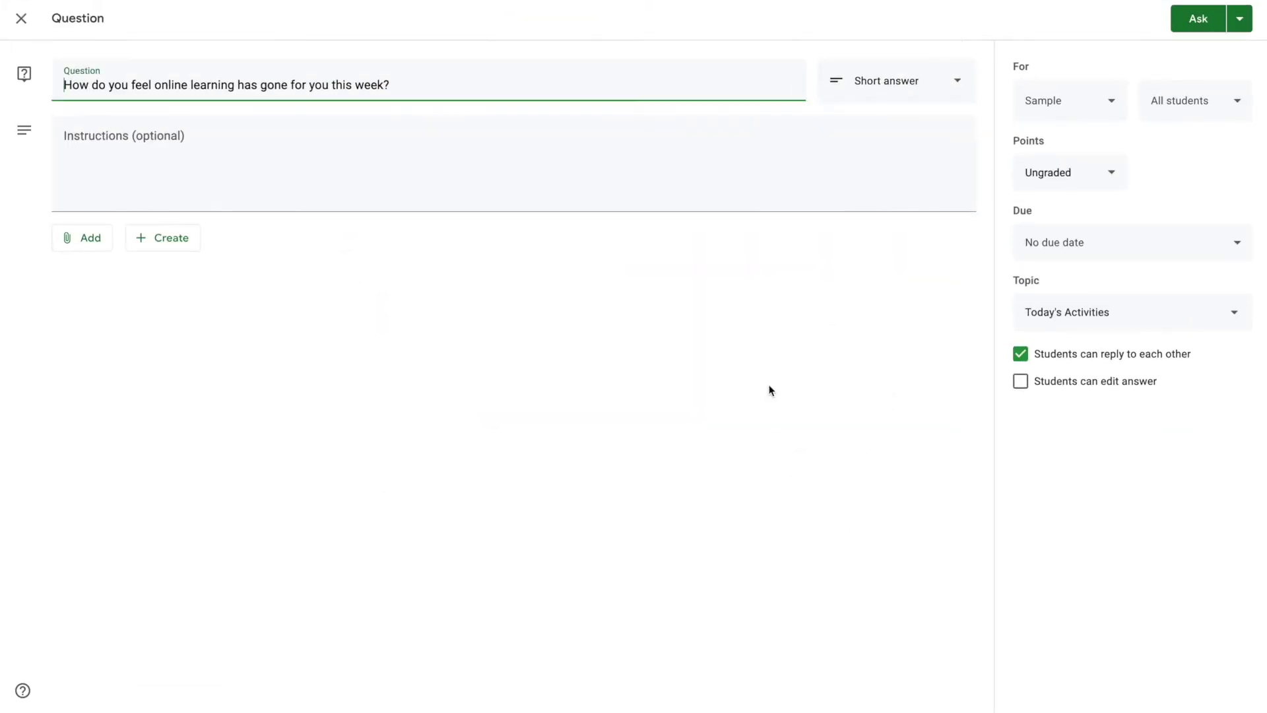
- Change the reused question to multiple choice with the options Better, Worse and The Same
click(915, 77)
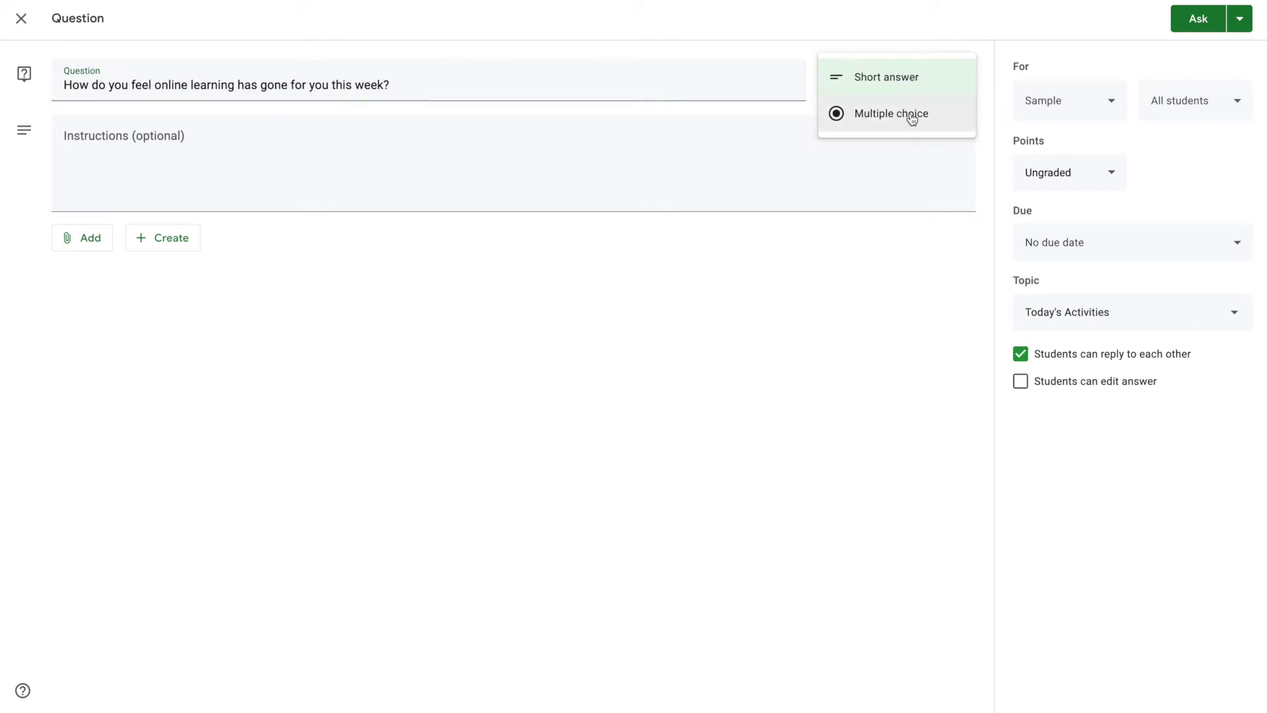
click(908, 116)
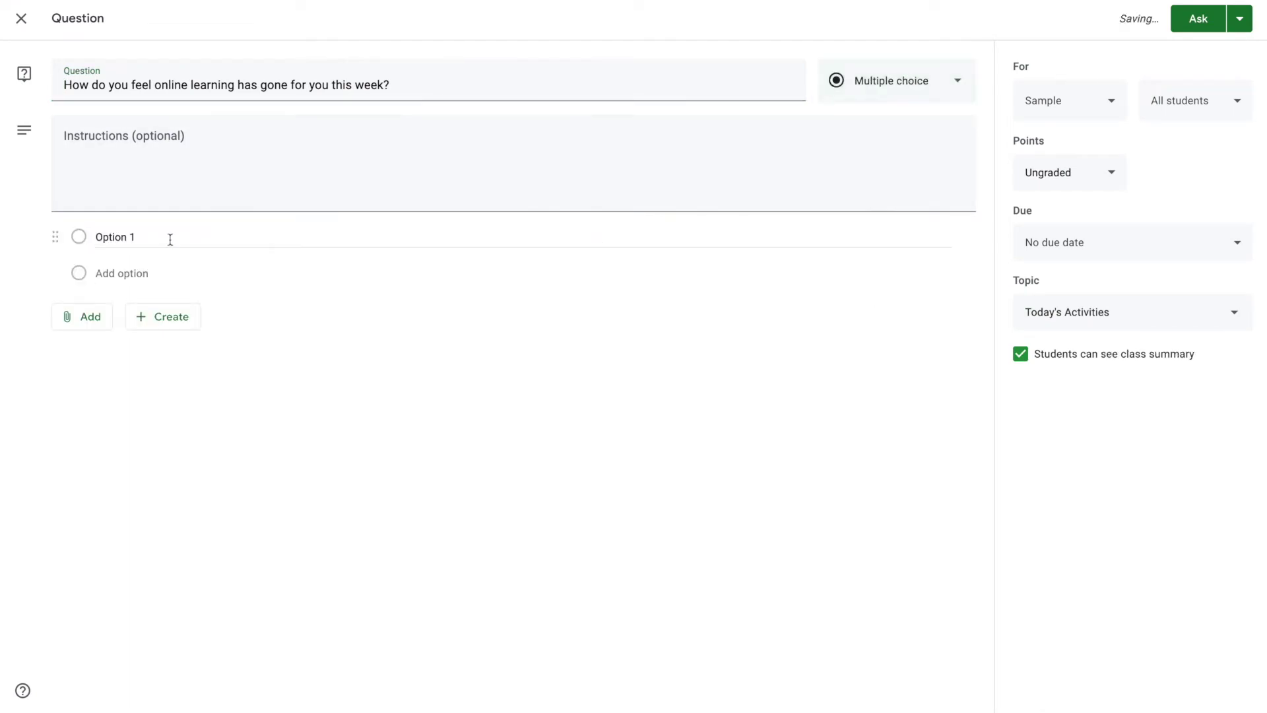
click(113, 236)
text(Better)
key(Return)
text(Worse)
key(Return)
text(The Same)
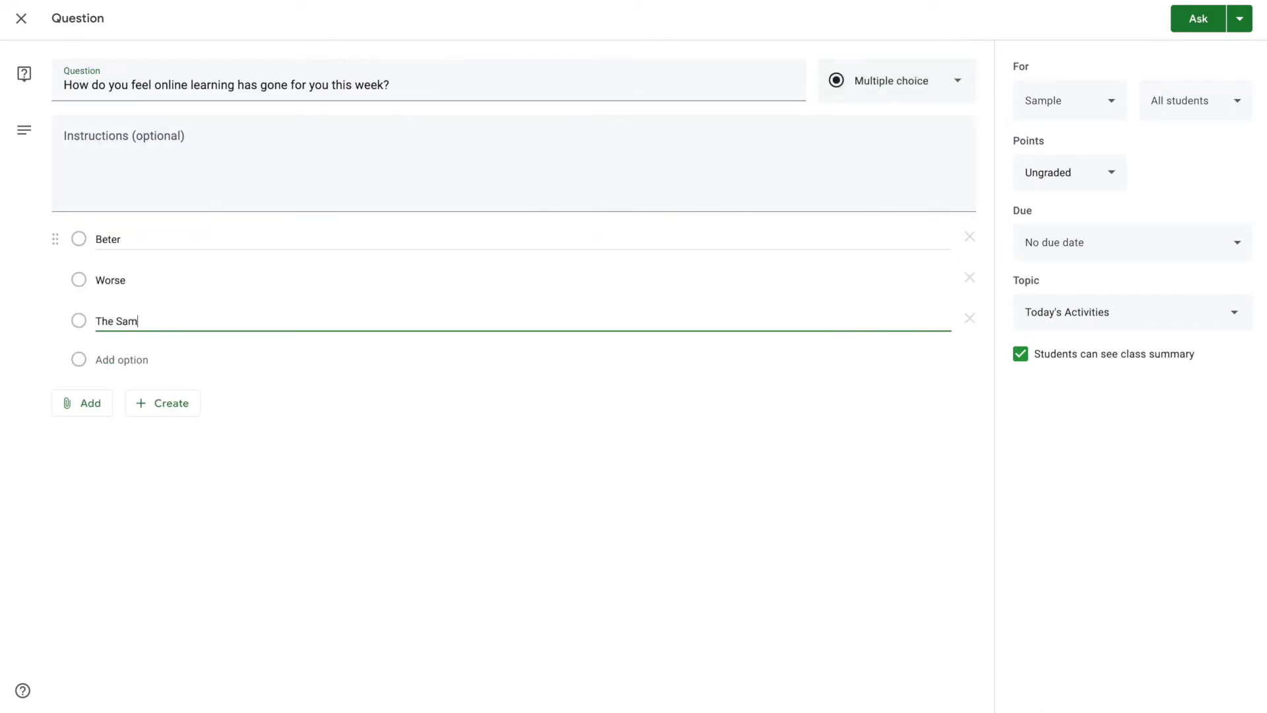
click(113, 242)
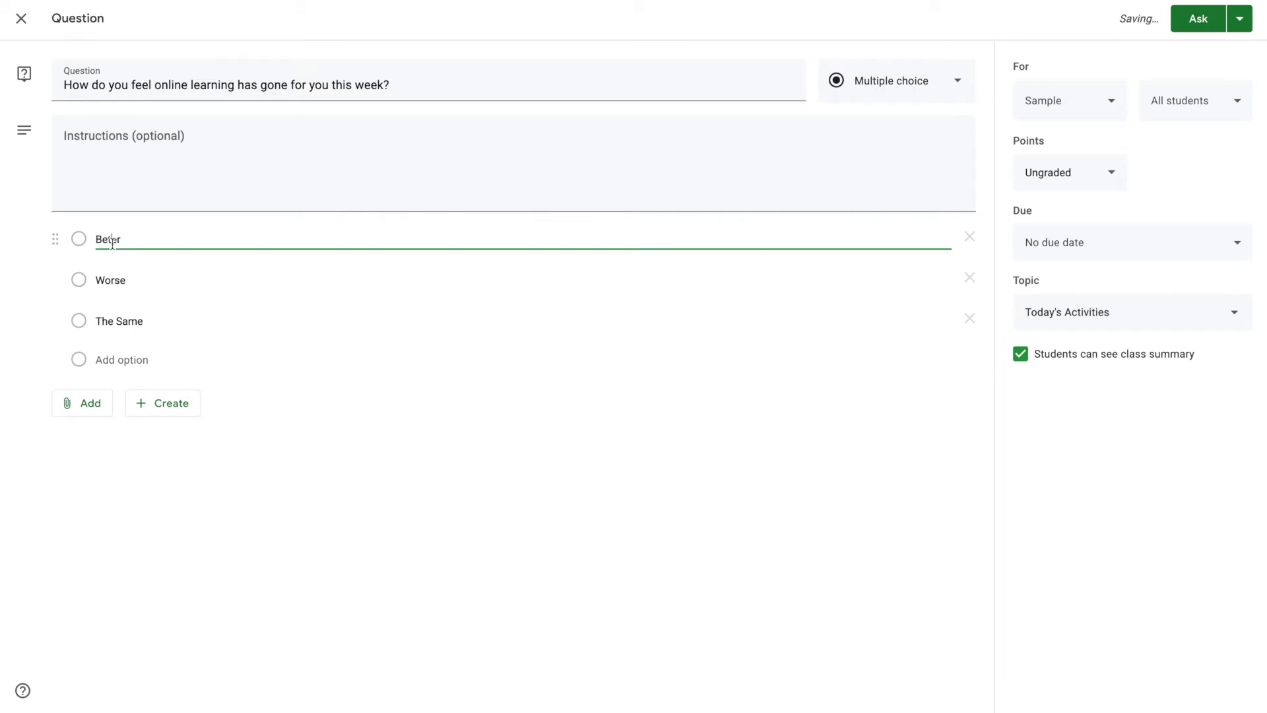
click(295, 204)
click(583, 512)
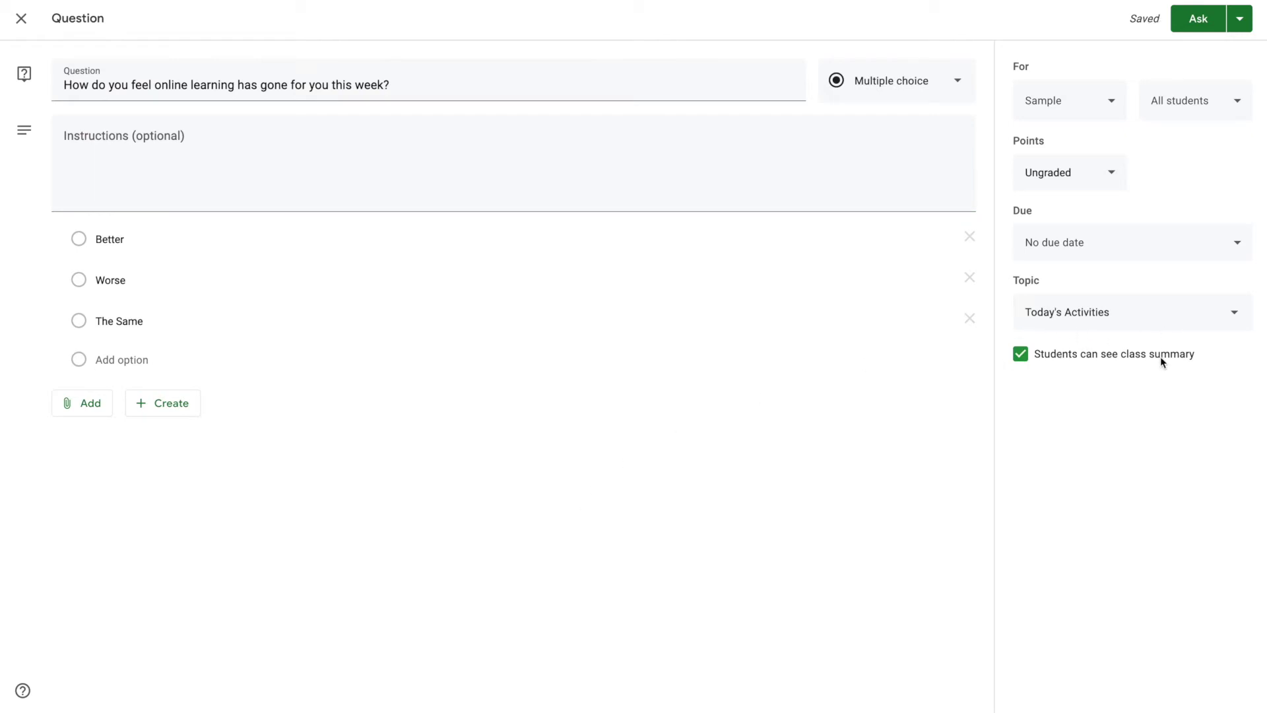
- Set the multiple choice question due Apr 9, 2020 at 11:59 PM and post it to the class
click(1099, 252)
click(1105, 299)
click(1141, 399)
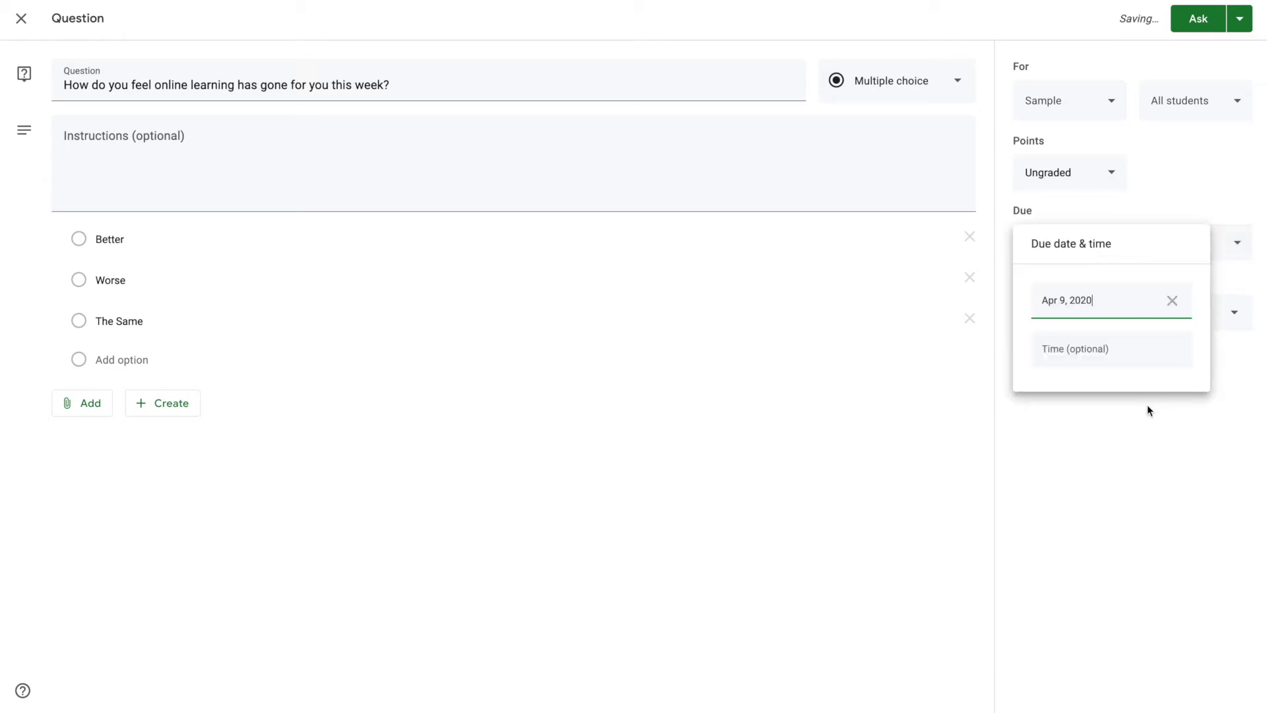
click(1121, 362)
click(1115, 453)
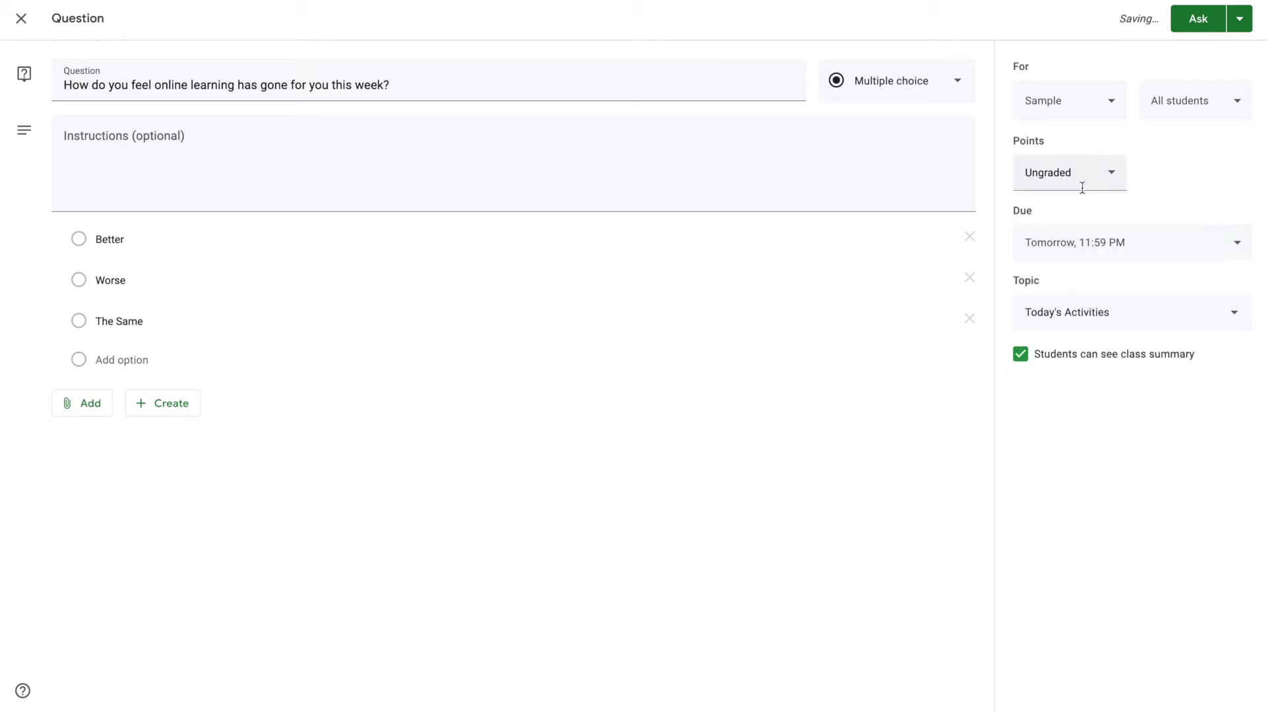
click(1199, 19)
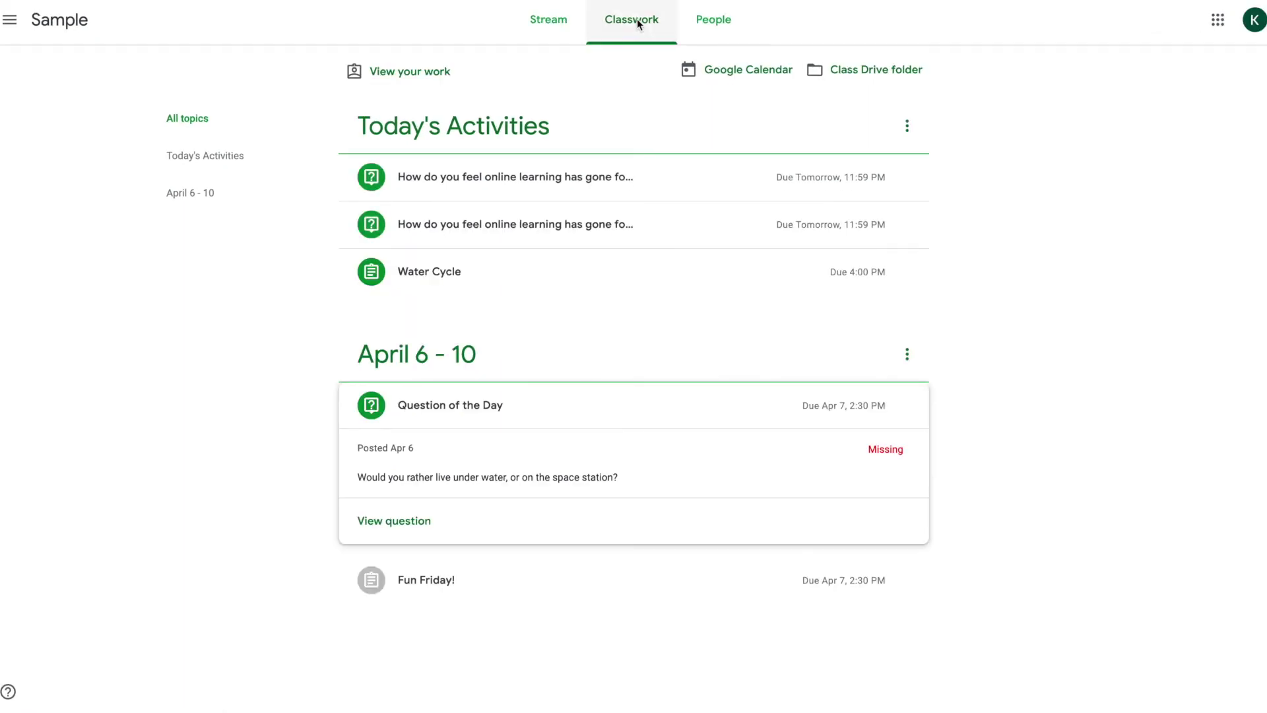
- Open the short answer online learning question in the student's classwork and turn in the answer "Good!"
click(641, 229)
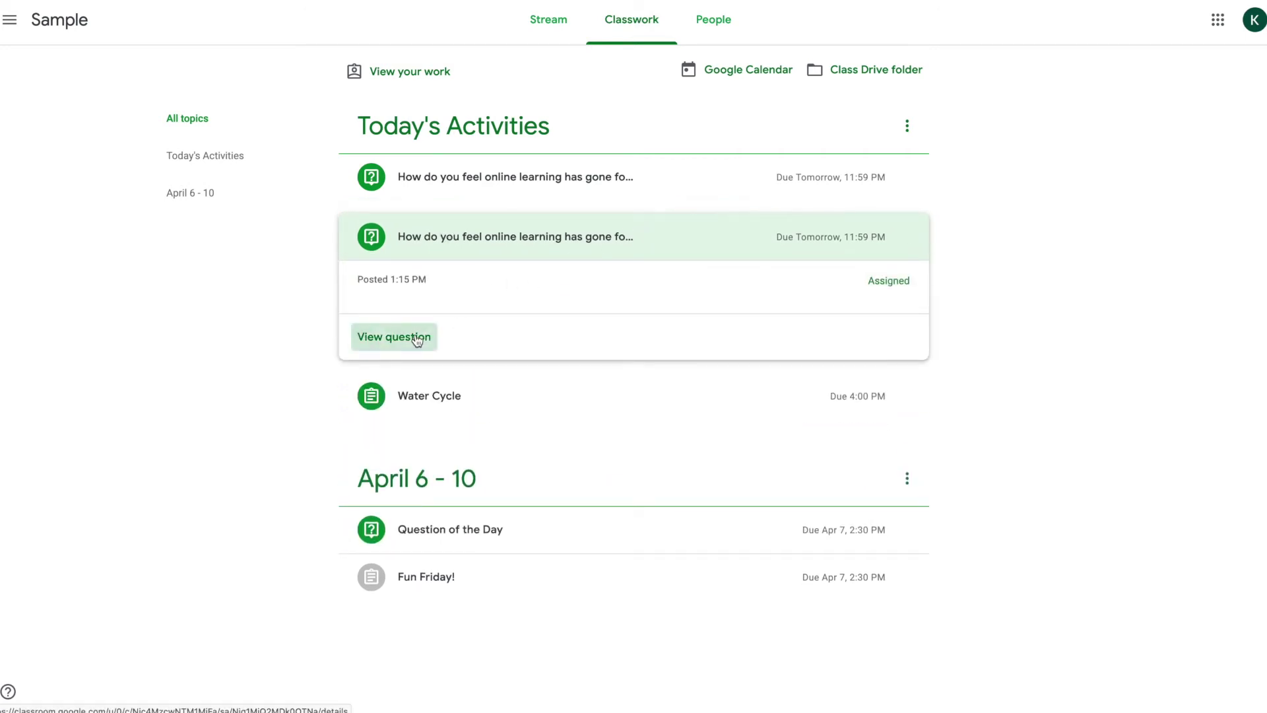
click(417, 338)
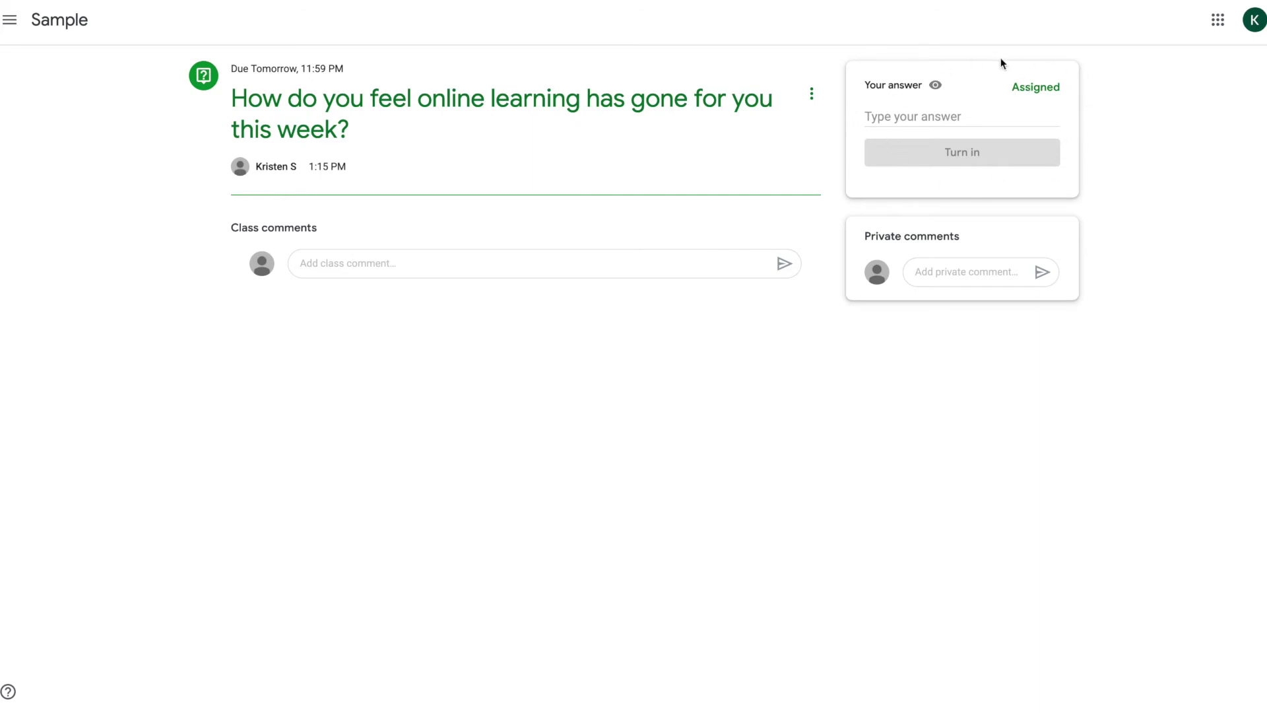
click(917, 117)
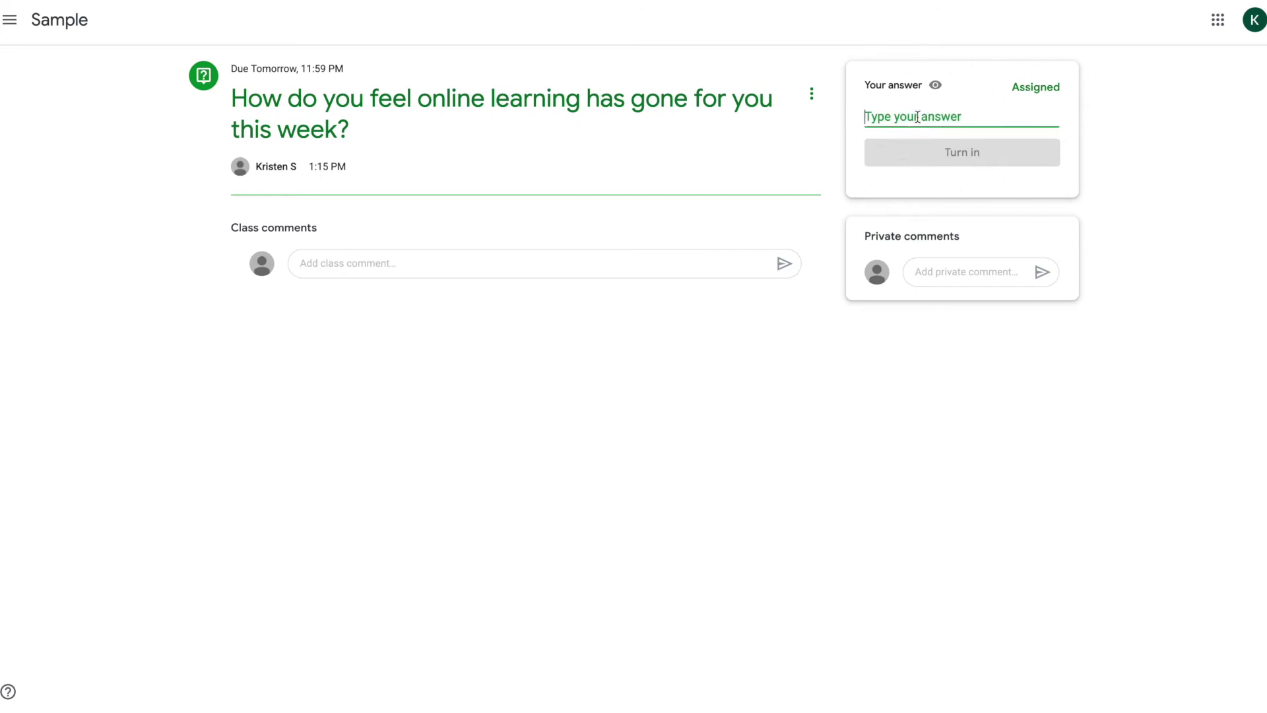
text(Good)
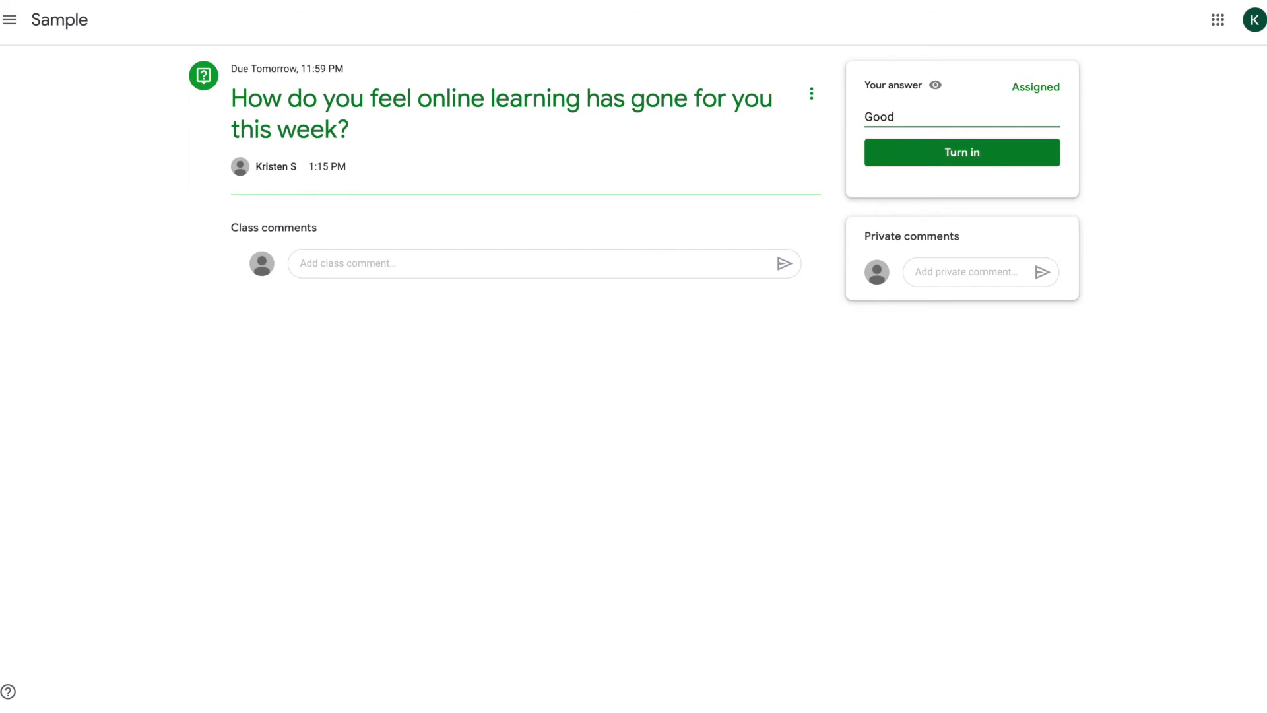
text(!)
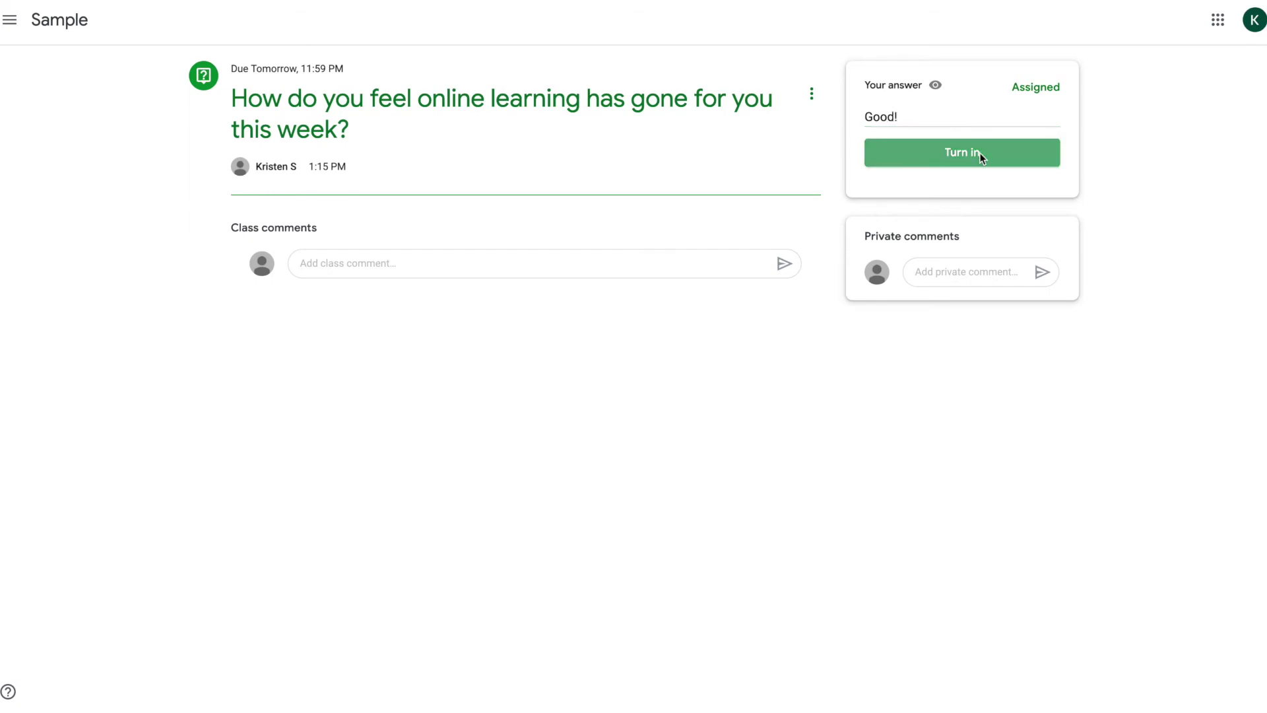
click(979, 152)
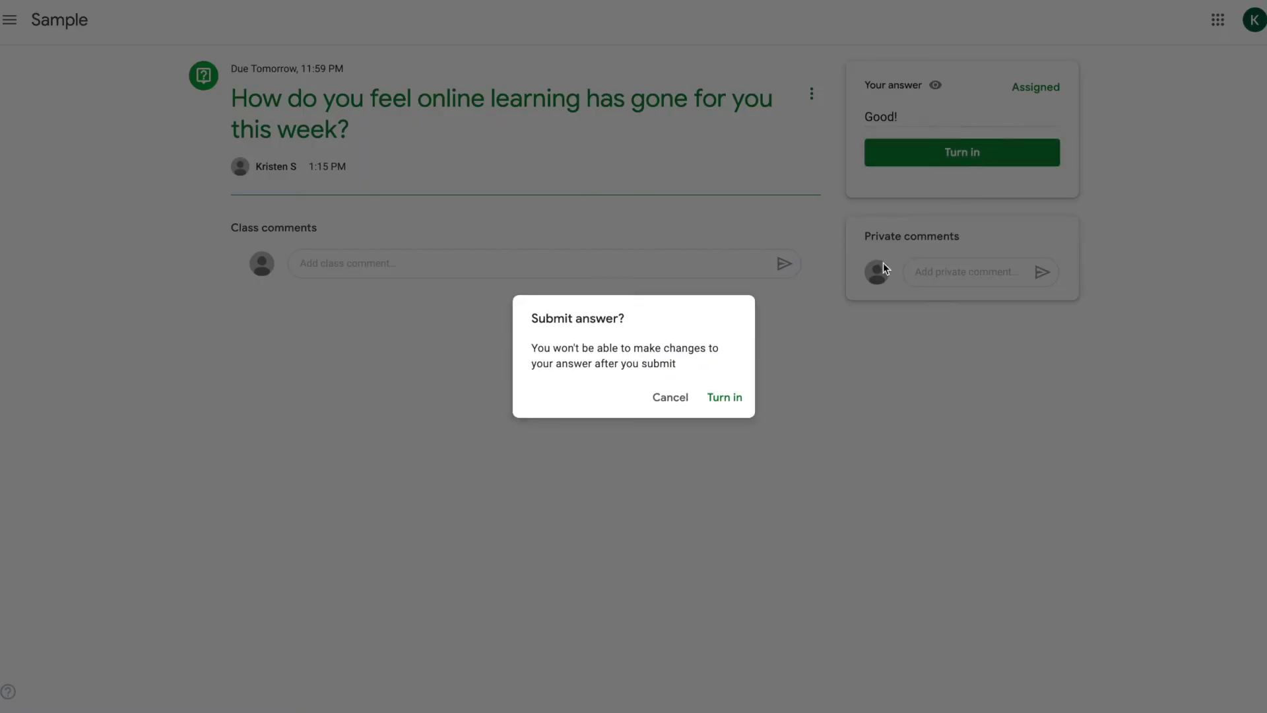
click(725, 395)
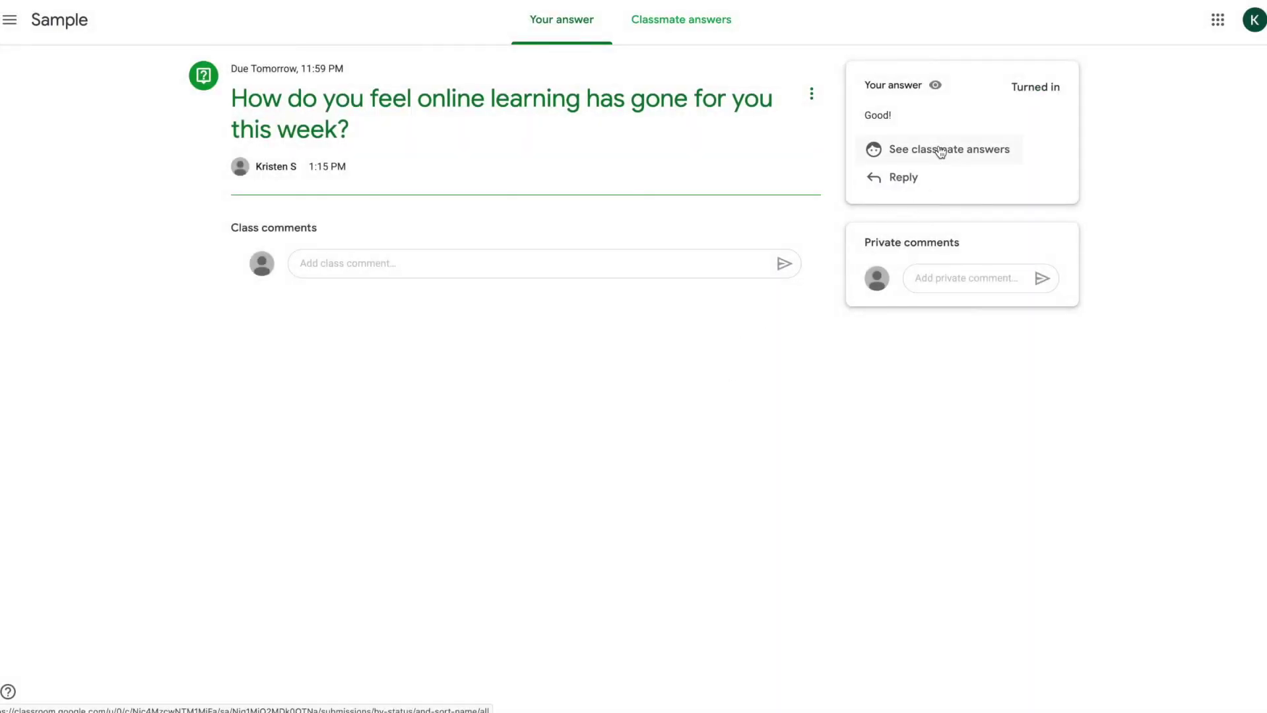
- View the classmate answers to the short answer question and open the reply field under the submitted answer
click(941, 152)
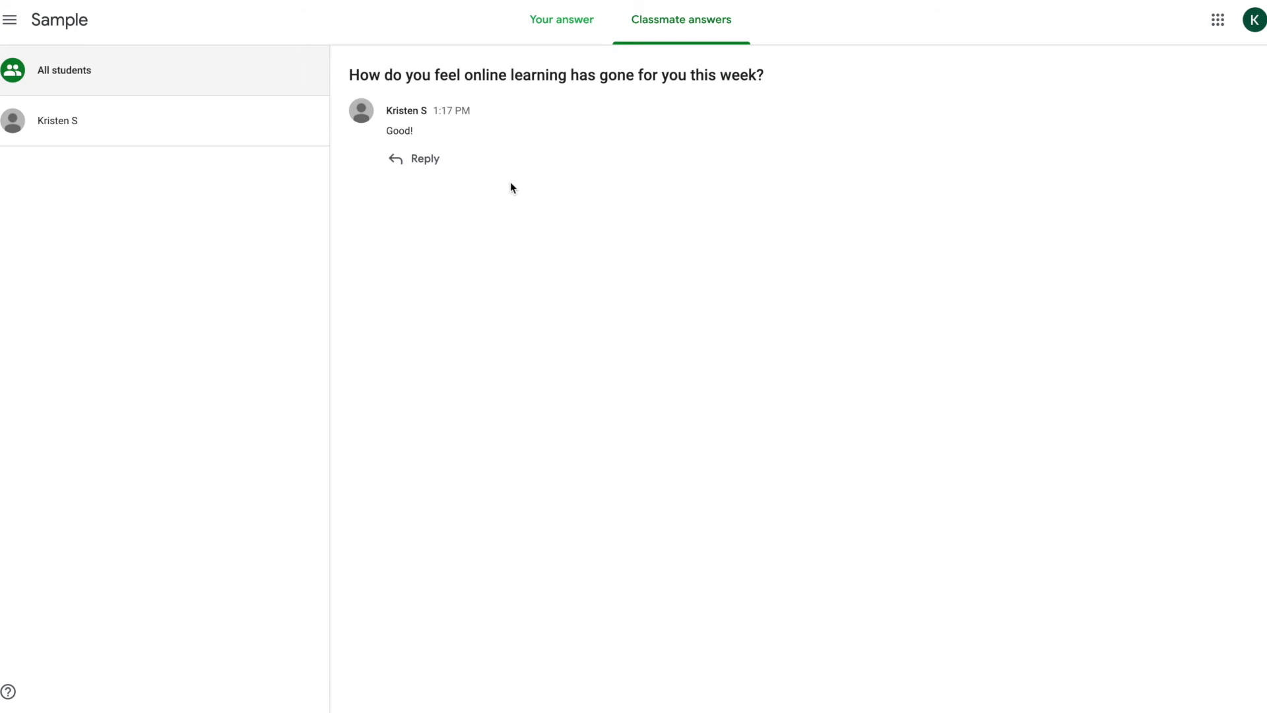
click(427, 172)
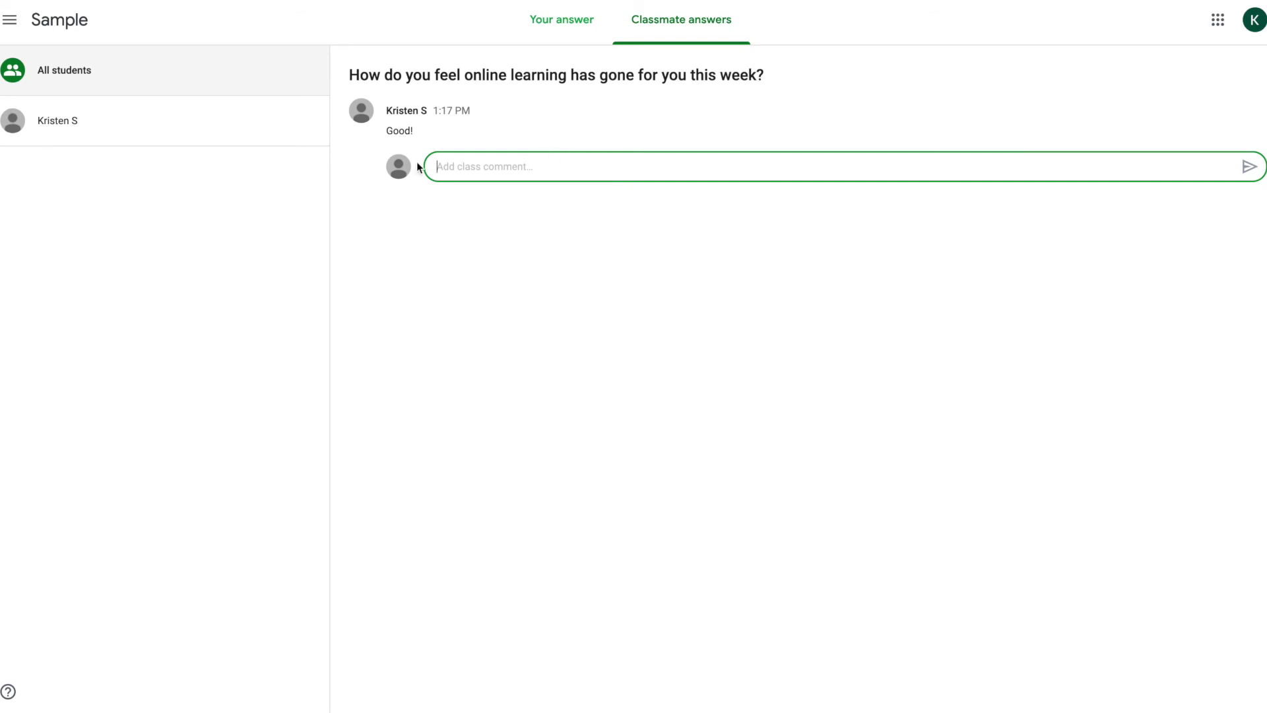
click(557, 30)
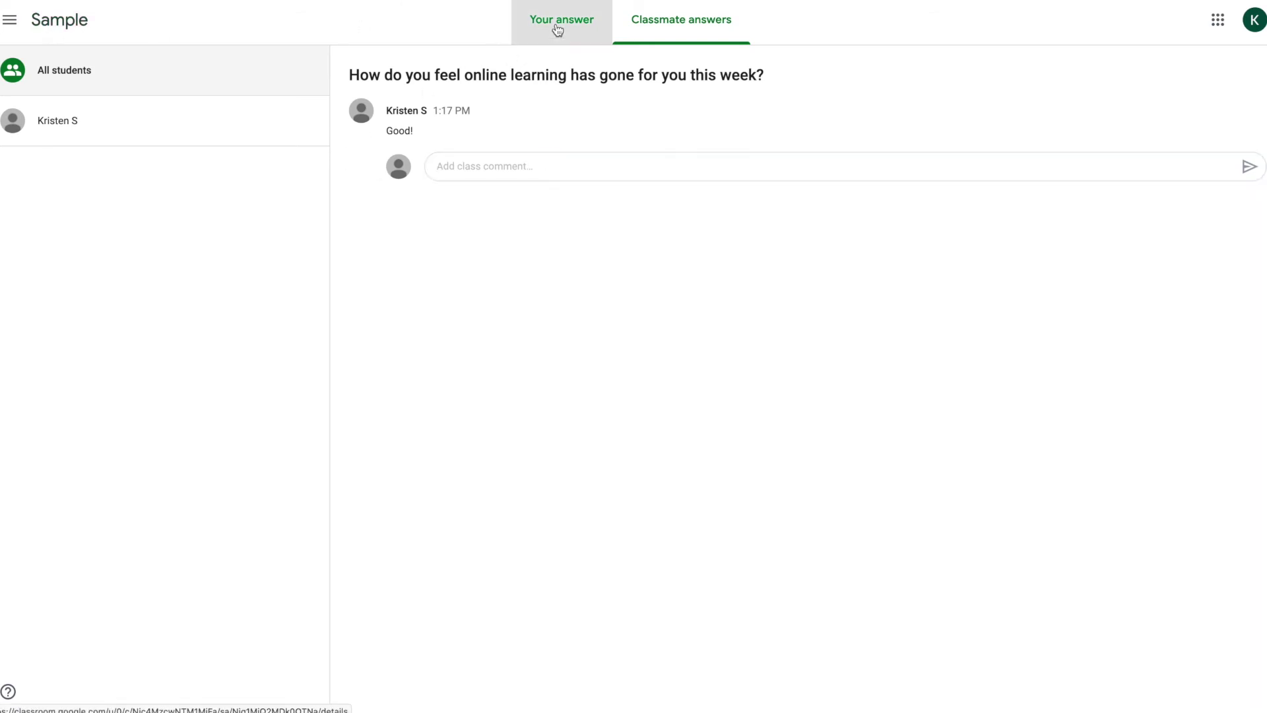
- Return to the student's classwork and turn in the answer Better for the multiple choice online learning question
click(83, 23)
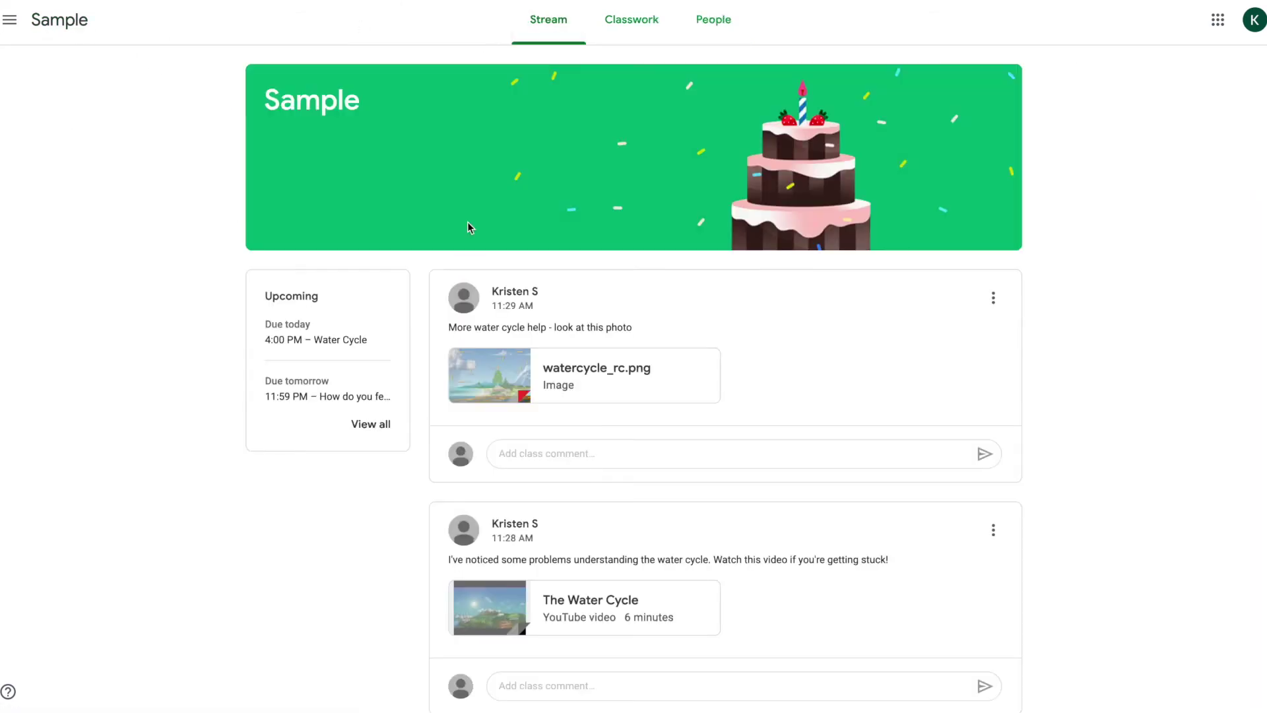
click(654, 30)
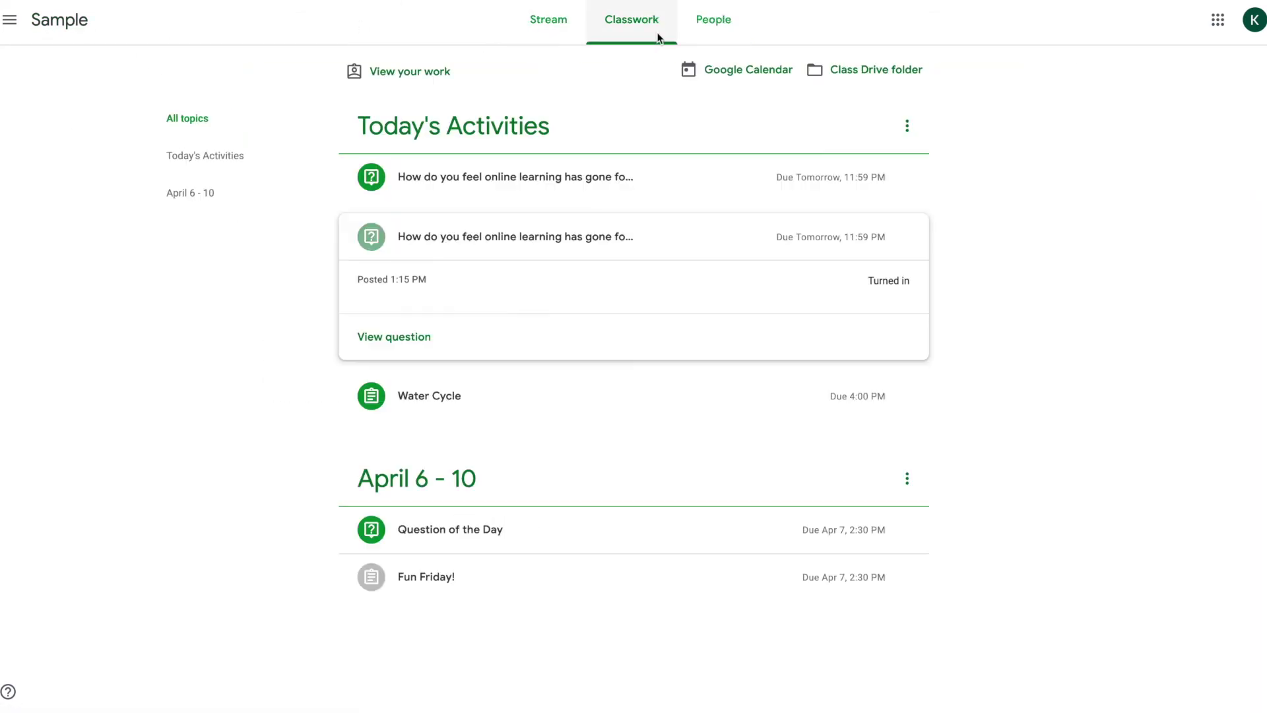
click(557, 195)
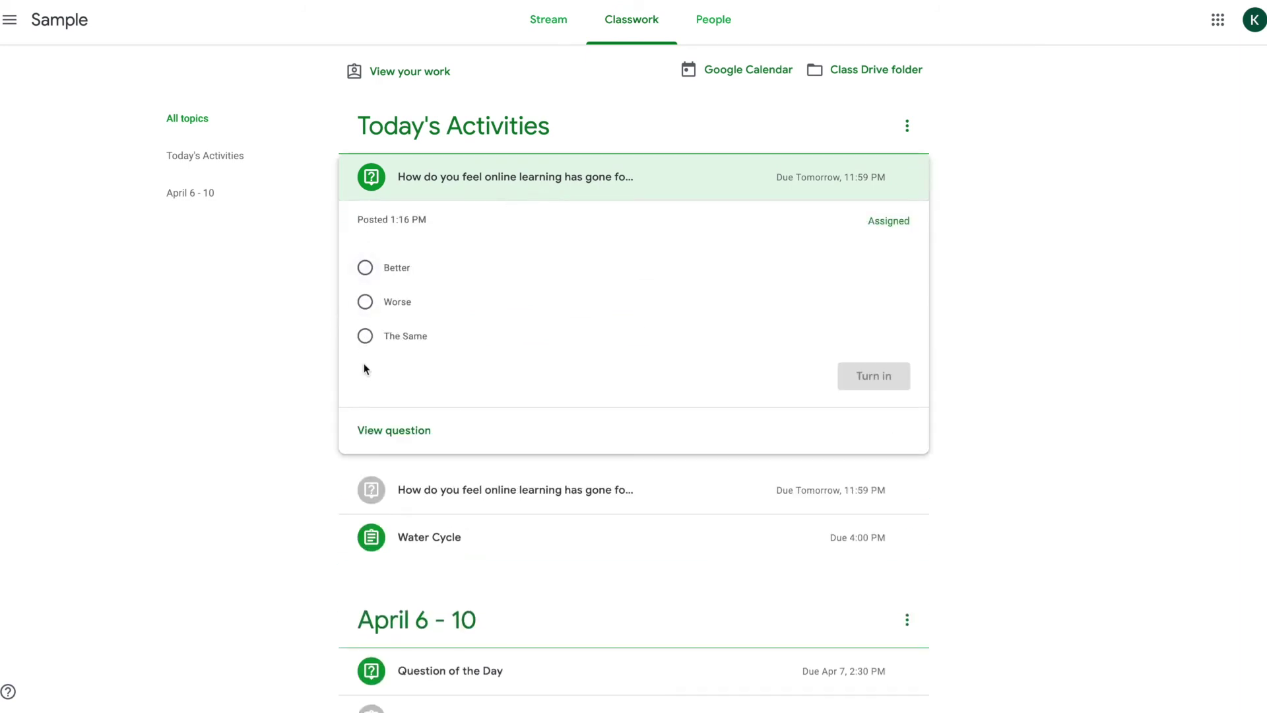
click(367, 274)
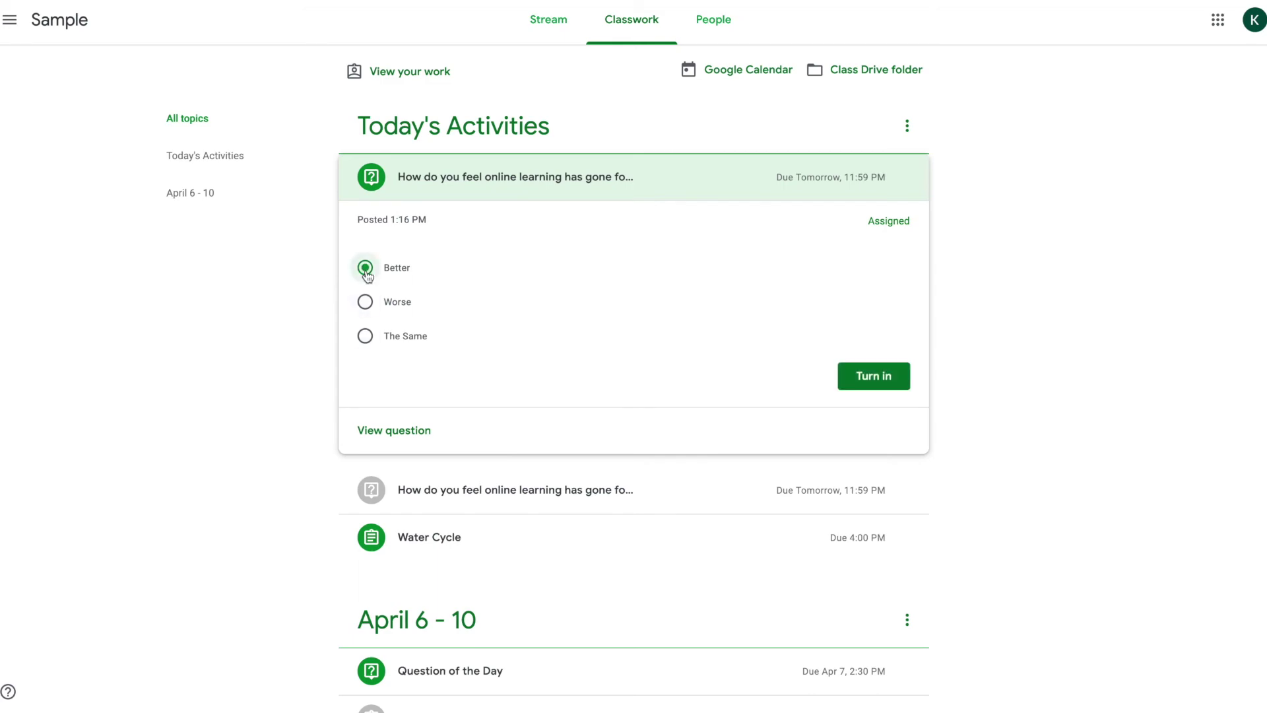
click(858, 376)
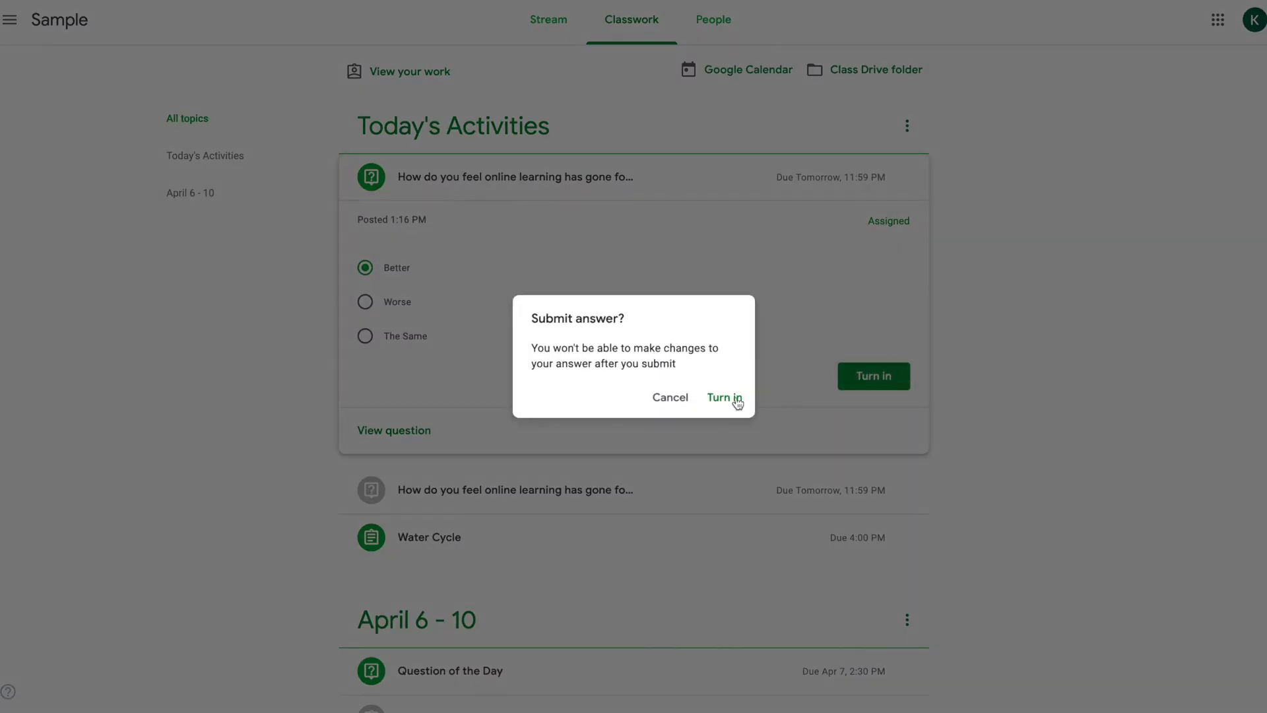
click(727, 398)
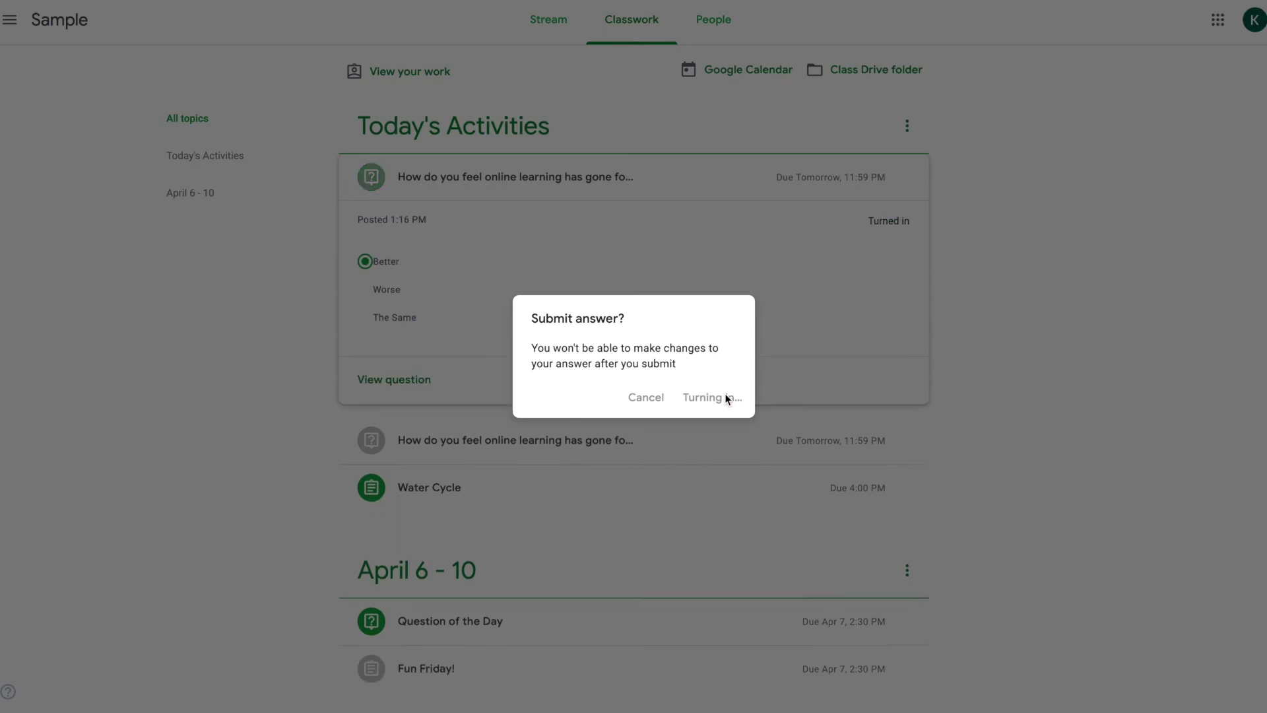